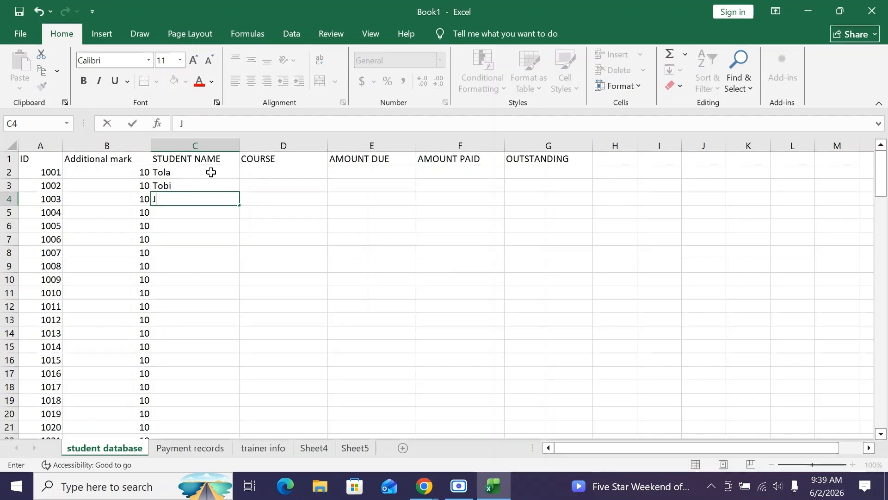
Enter the remaining student names down column C, through C10
key(Return)
text(Josh)
key(Return)
text(Jude)
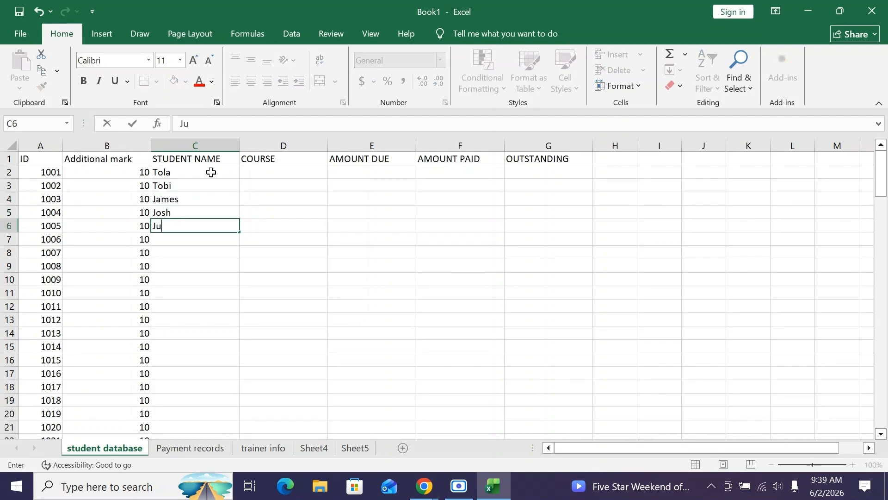
key(Return)
text(Bola)
key(Return)
text(Tinubu Ahmeed)
Start the course column with 'Web' in D2
key(Return)
text(Hannah)
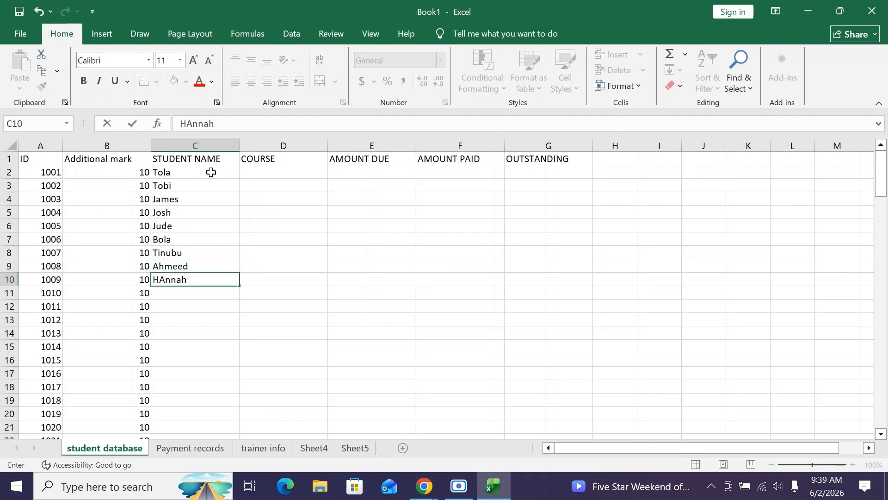
click(290, 172)
text(Web)
key(Return)
Finish the 'Data ana…' course and fill AMOUNT DUE through E10 by copying existing amounts
text(Data ana)
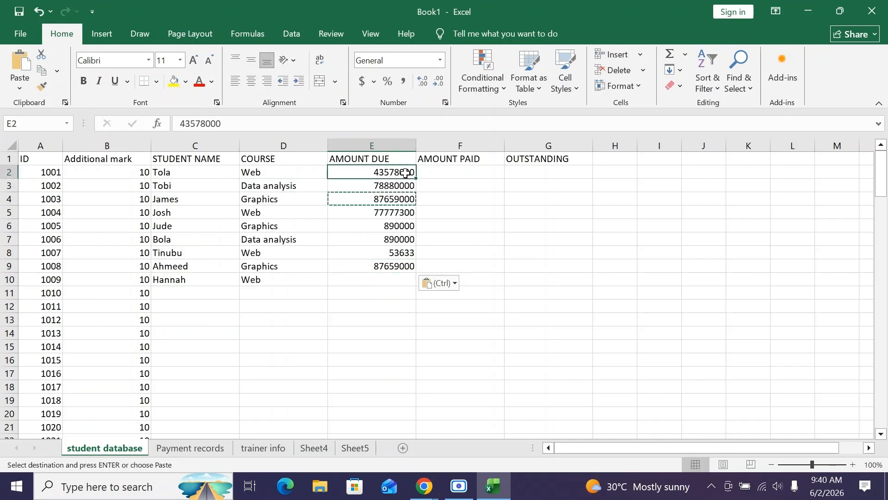
key(ctrl+c)
click(401, 214)
key(ctrl+v)
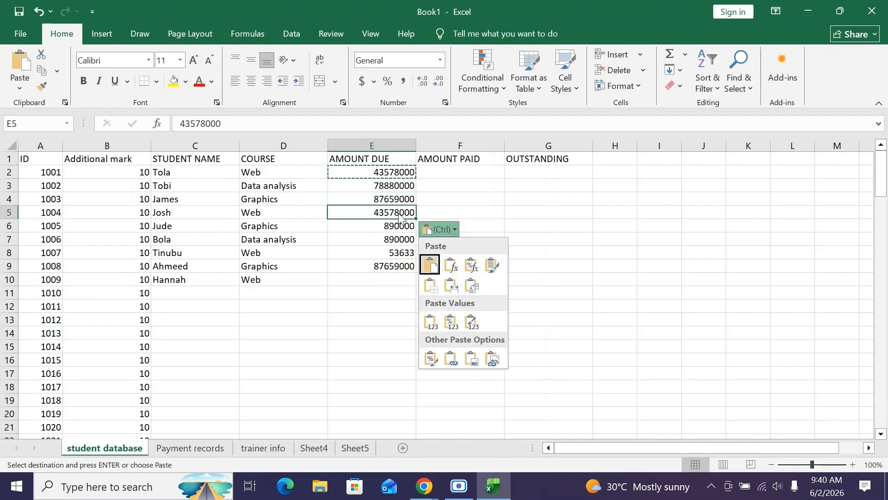
click(398, 199)
key(ctrl+c)
click(399, 225)
key(ctrl+v)
click(392, 185)
click(394, 239)
key(ctrl+v)
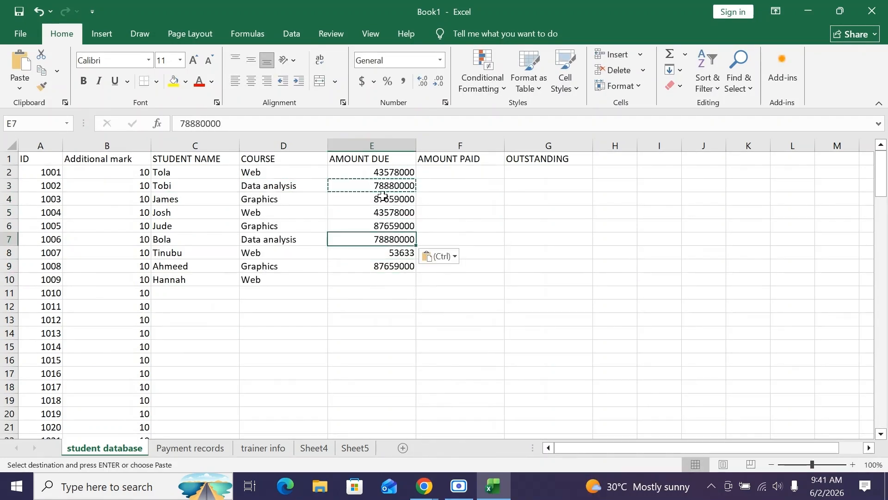
click(399, 212)
key(ctrl+c)
click(406, 253)
key(ctrl+v)
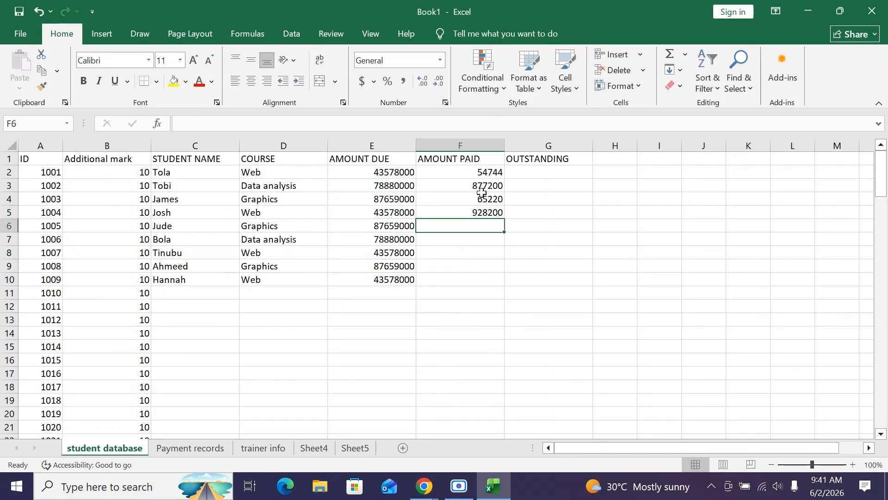
Fill AMOUNT PAID F2:F11 by copying the F2:F5 payments into F6:F11
drag(482, 199, 482, 213)
key(ctrl+c)
key(ctrl+v)
drag(481, 172, 481, 212)
key(ctrl+c)
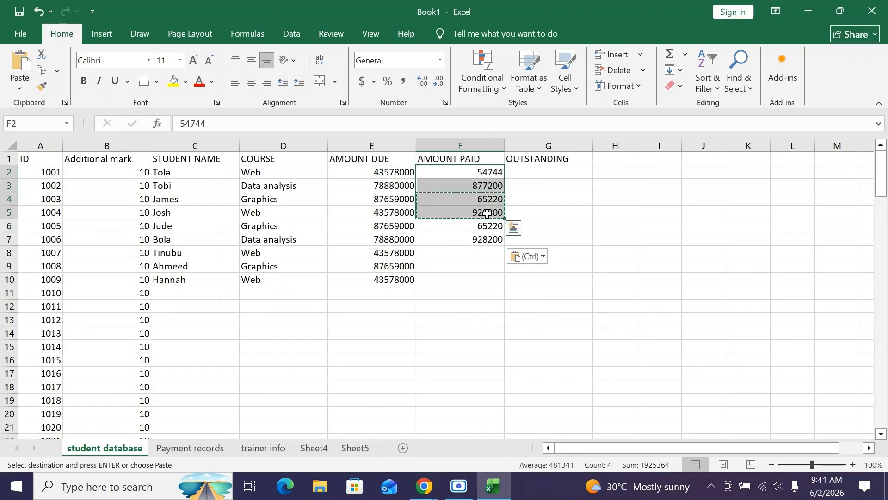
click(477, 252)
key(ctrl+v)
click(551, 168)
click(388, 171)
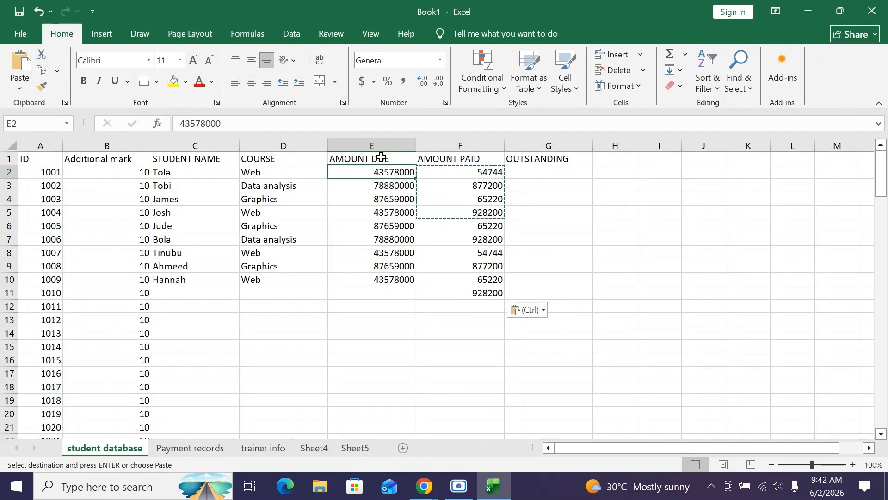
Format column E with comma style and zero decimals, e.g. 43,578,000
click(377, 137)
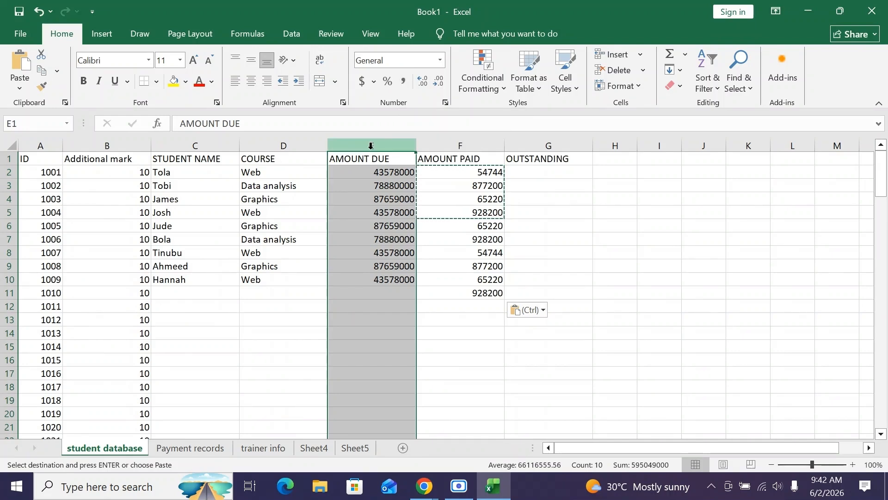
click(404, 82)
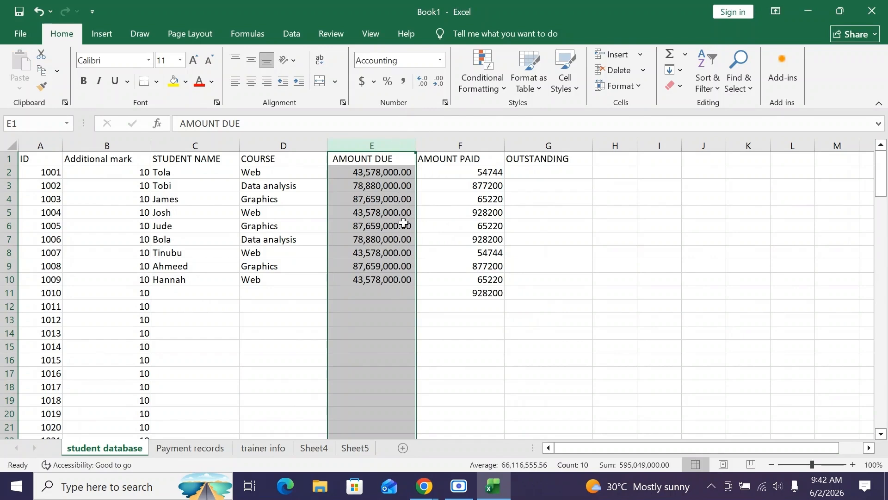
click(441, 81)
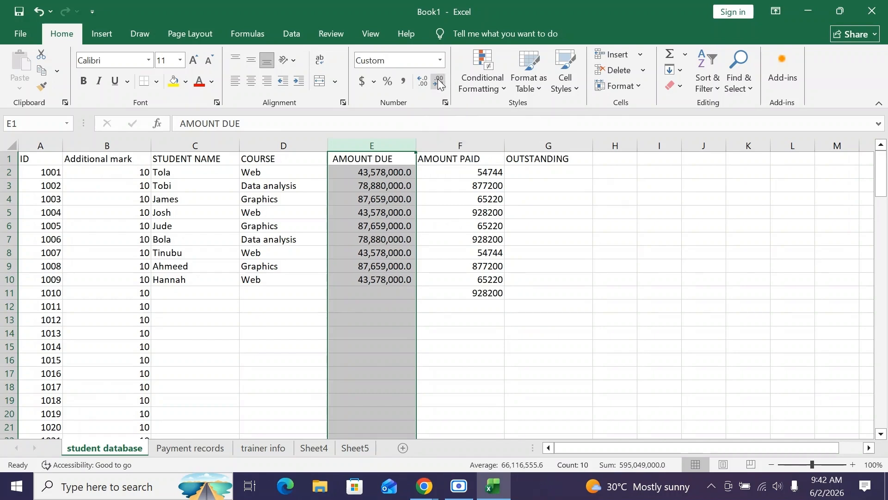
click(439, 81)
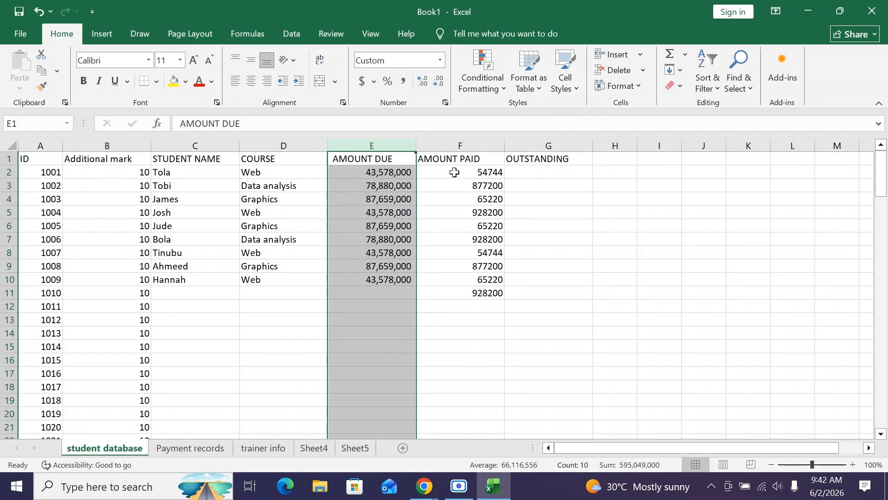
click(463, 139)
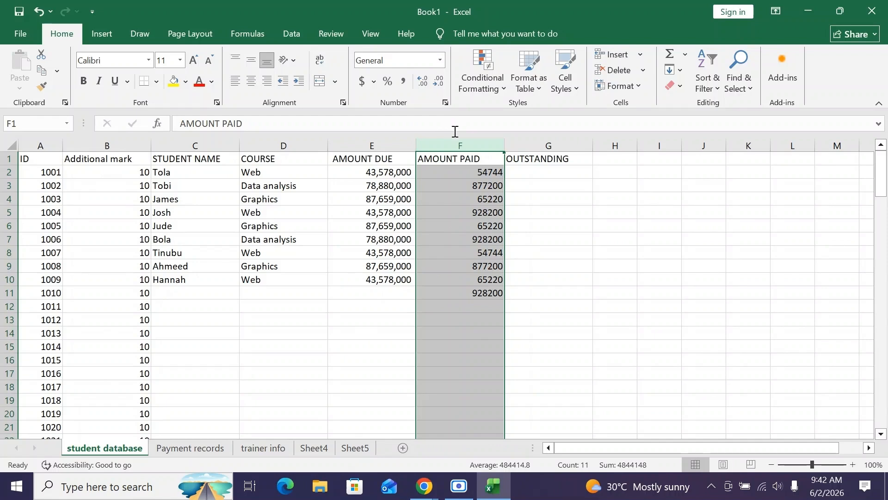
Format column F with comma style and zero decimals, e.g. 877,200
click(404, 82)
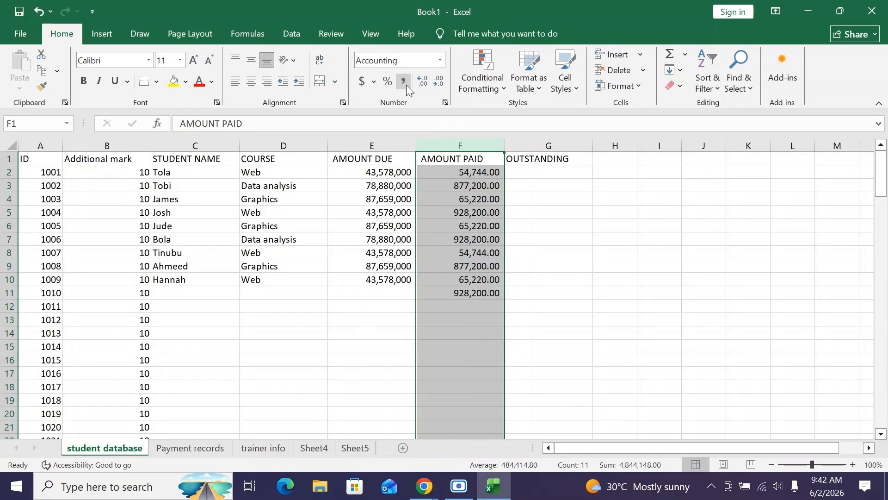
click(440, 85)
click(440, 84)
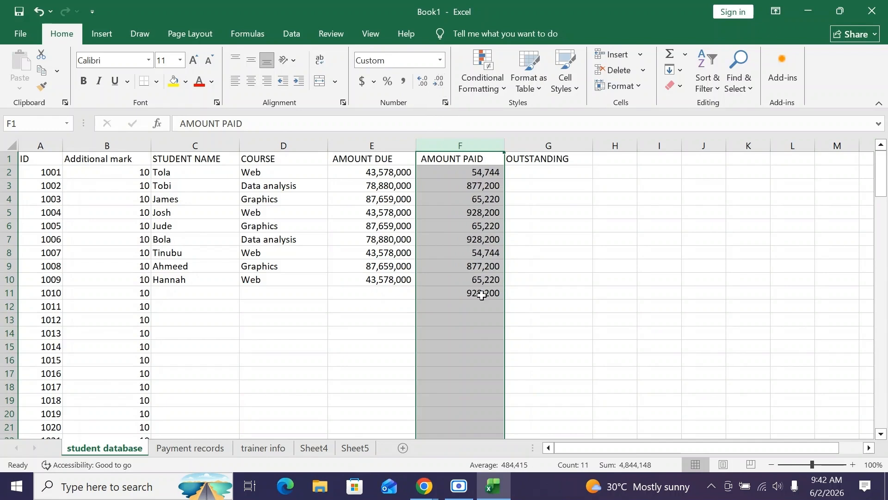
click(517, 176)
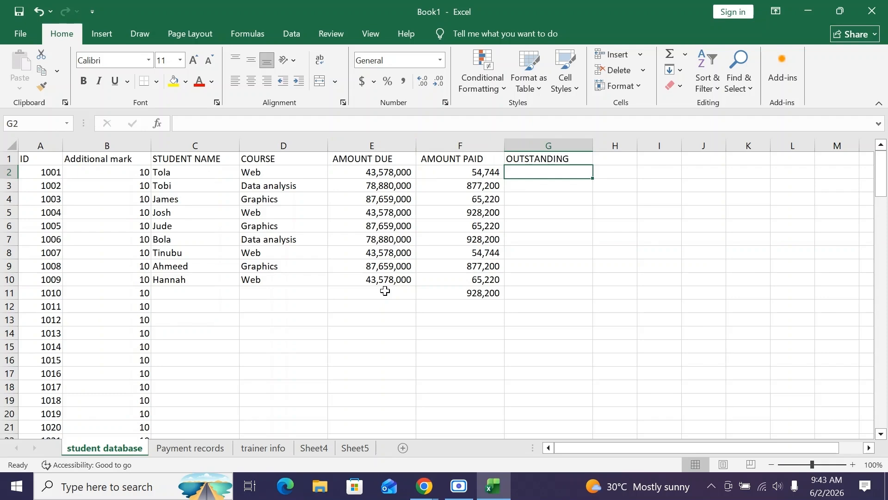
Add a tenth student in row 11 with course Data analysis and amount due 78,880,000 from E7
click(202, 291)
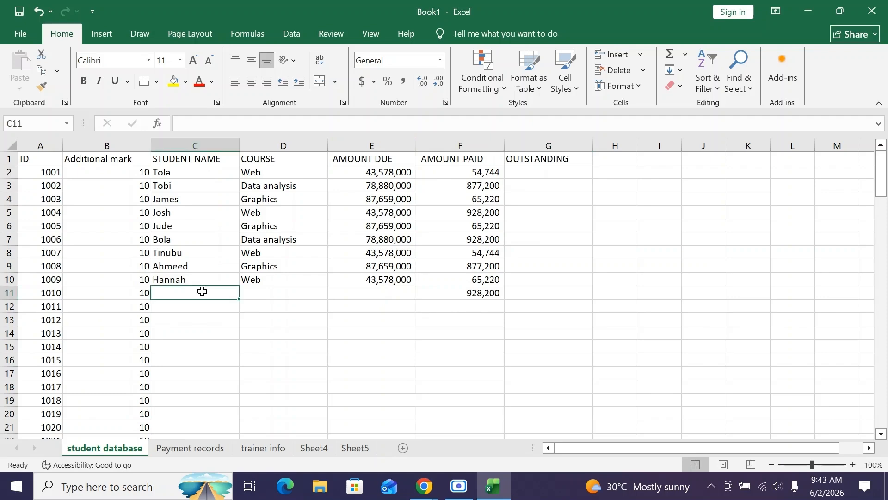
text(Joan)
click(262, 296)
text(Data analysis)
click(373, 239)
text(c)
key(ctrl+z)
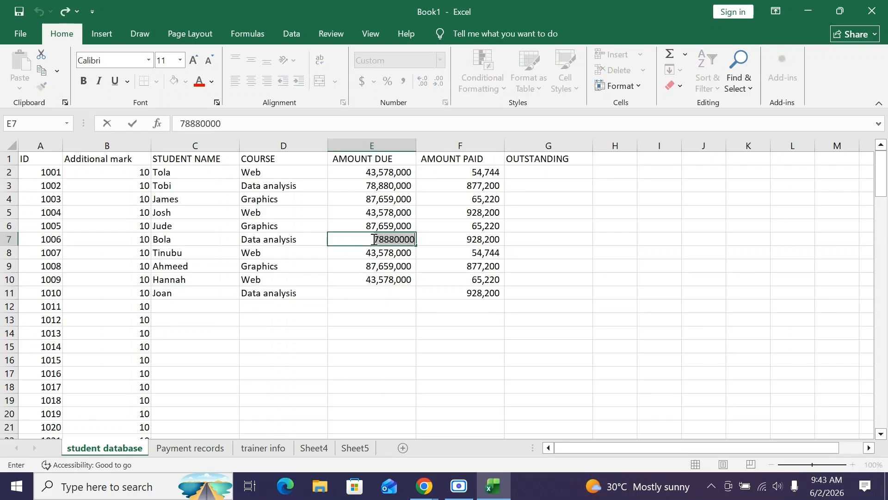
key(ctrl+c)
click(375, 292)
key(ctrl+v)
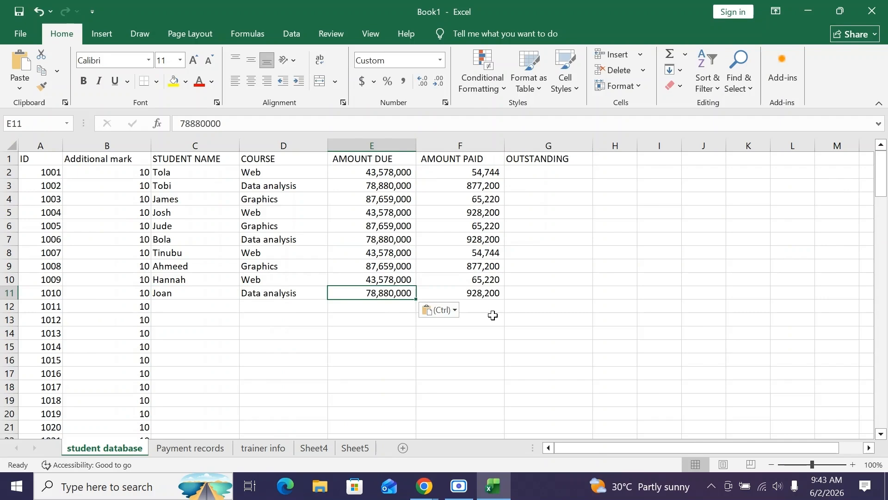
click(494, 332)
click(397, 305)
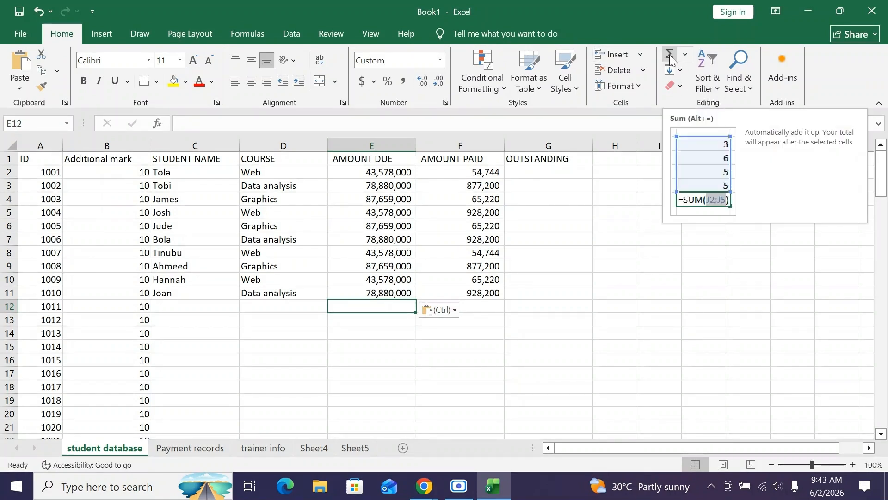
Total E2:E11 in E12 with AutoSum, giving 673,929,000
click(685, 55)
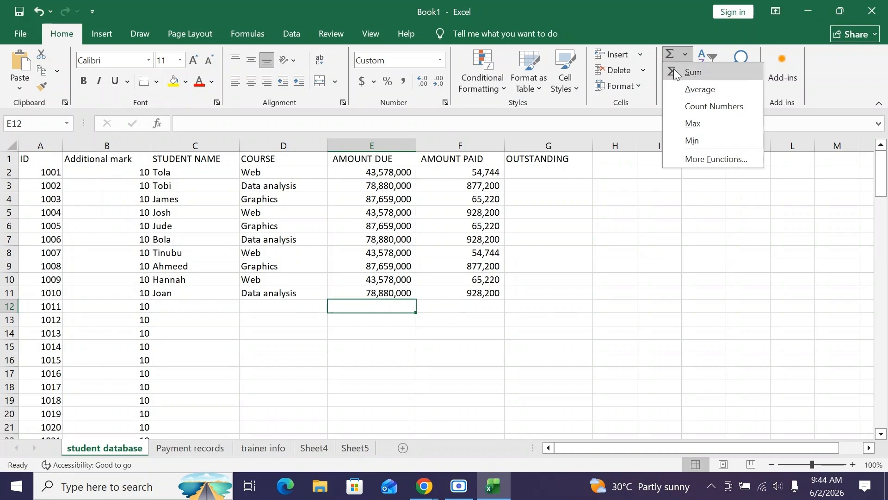
click(669, 49)
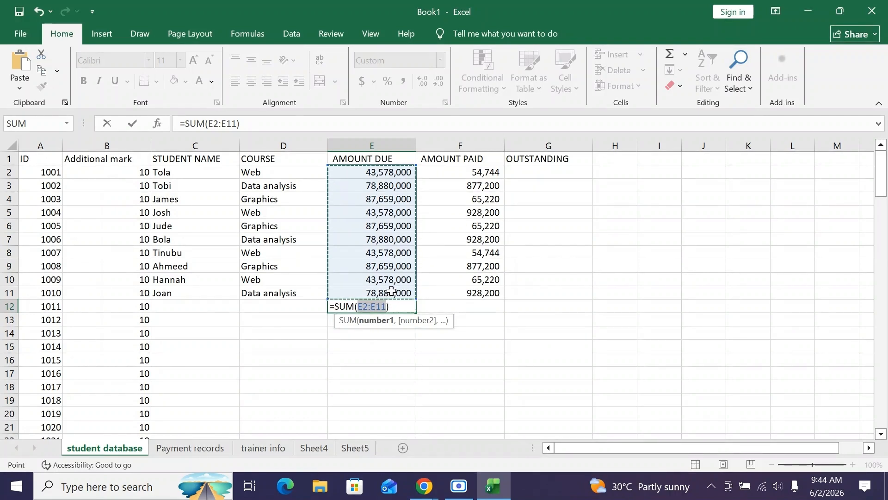
key(Return)
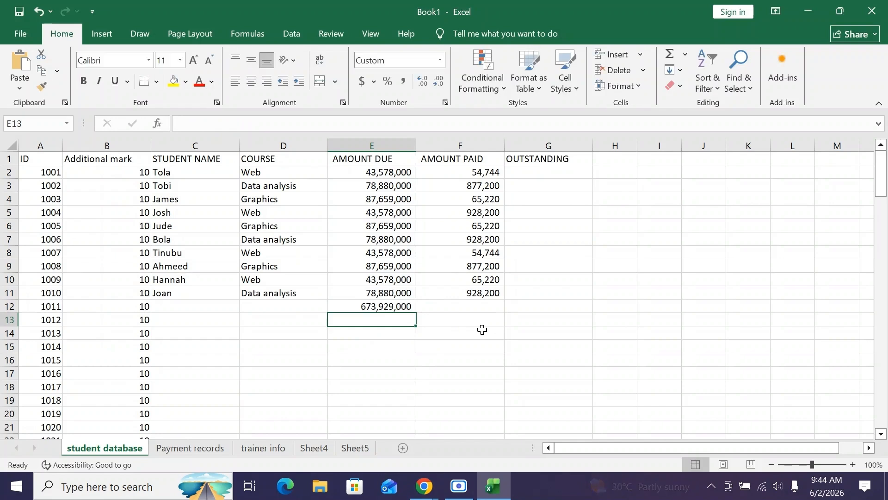
click(479, 303)
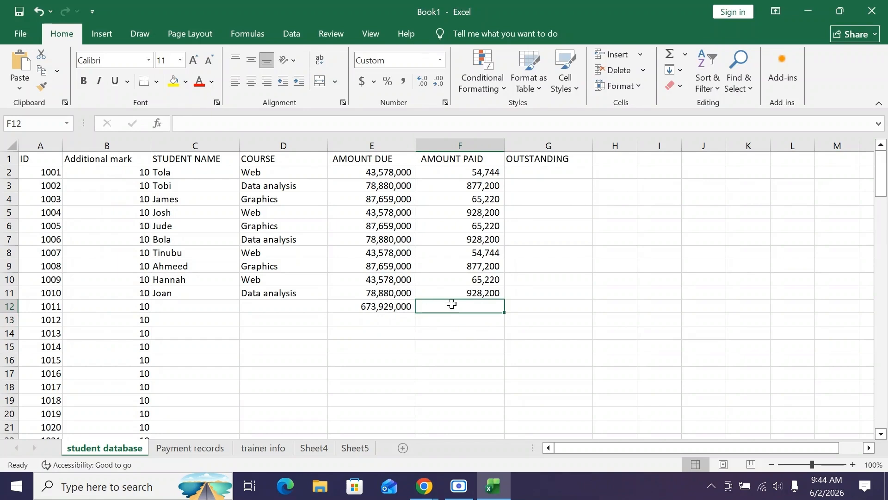
click(671, 55)
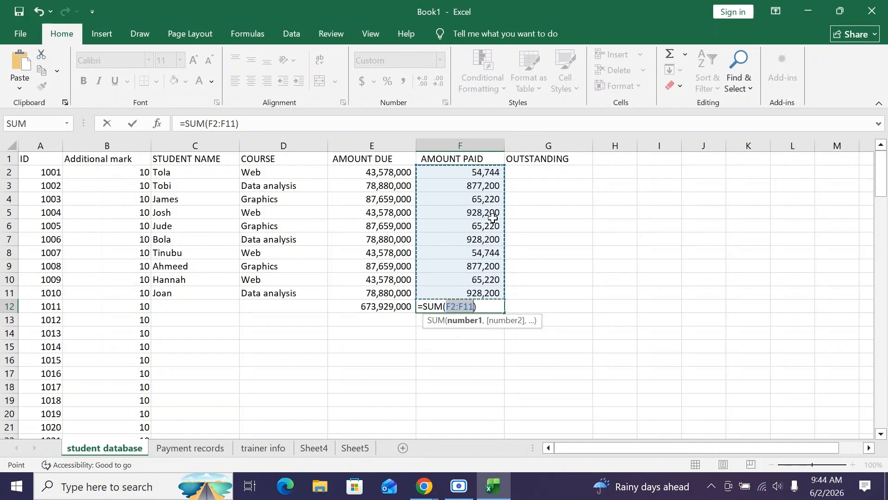
click(474, 307)
key(BackSpace)
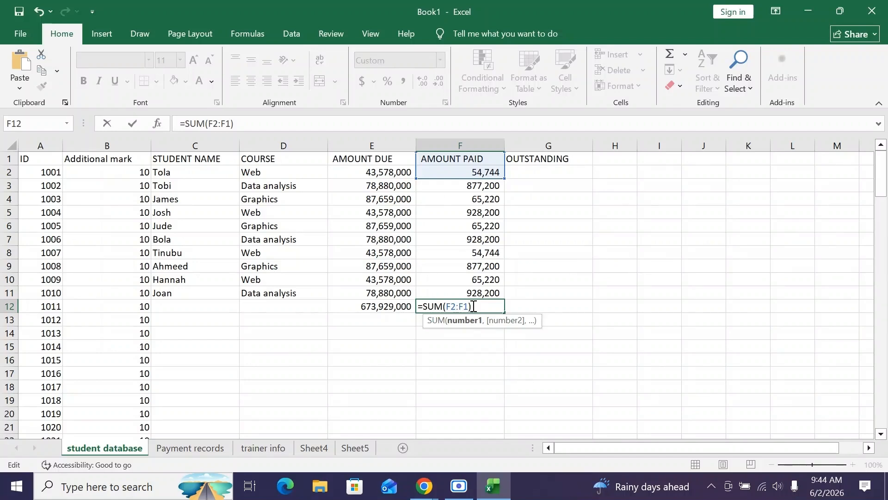
key(BackSpace)
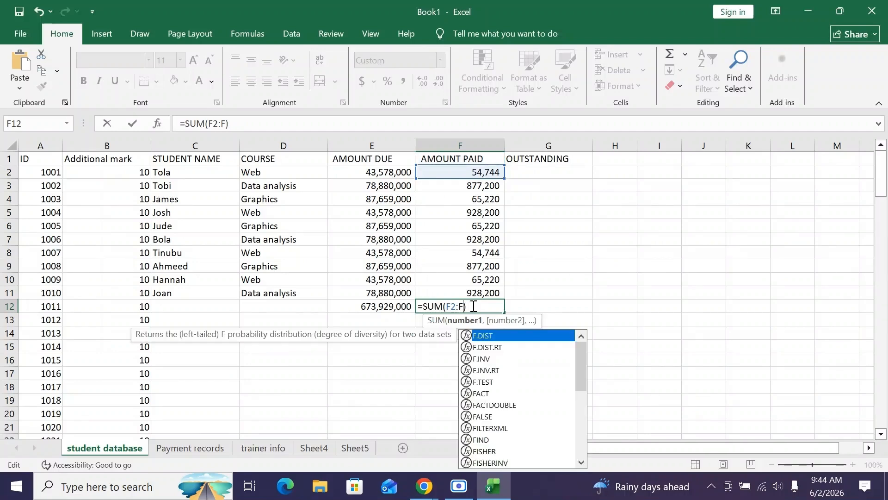
text(5)
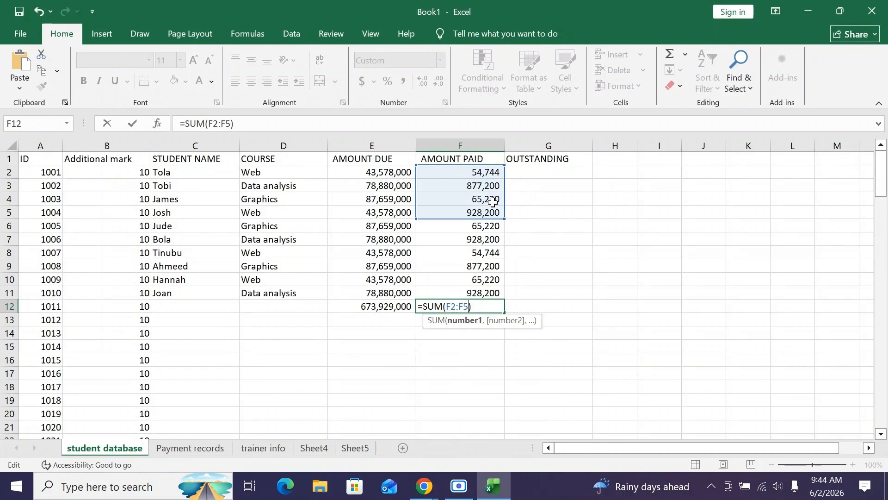
key(BackSpace)
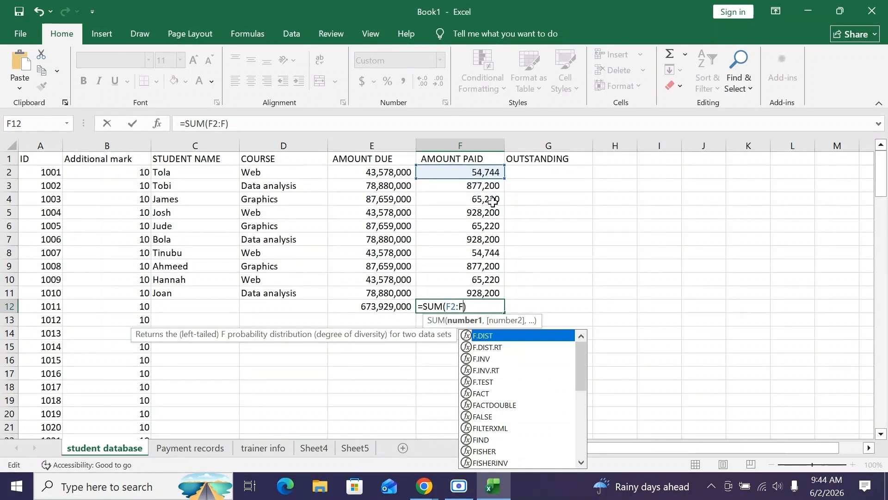
text(11)
key(Return)
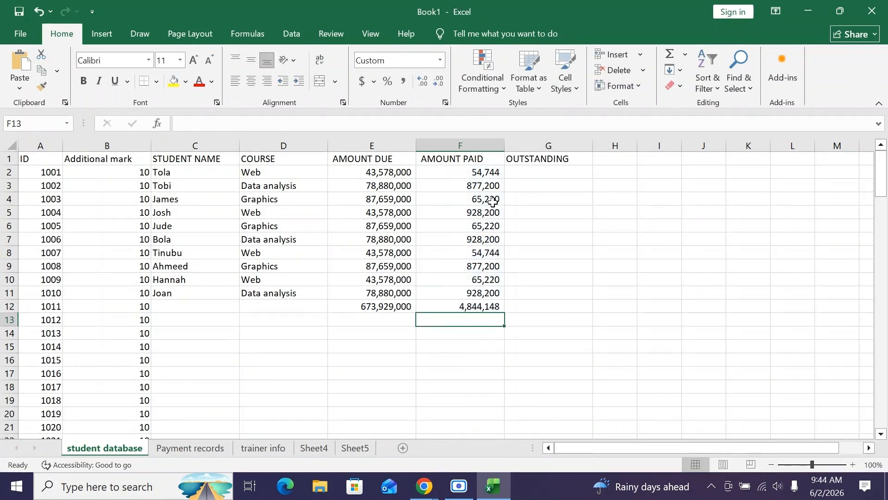
click(473, 307)
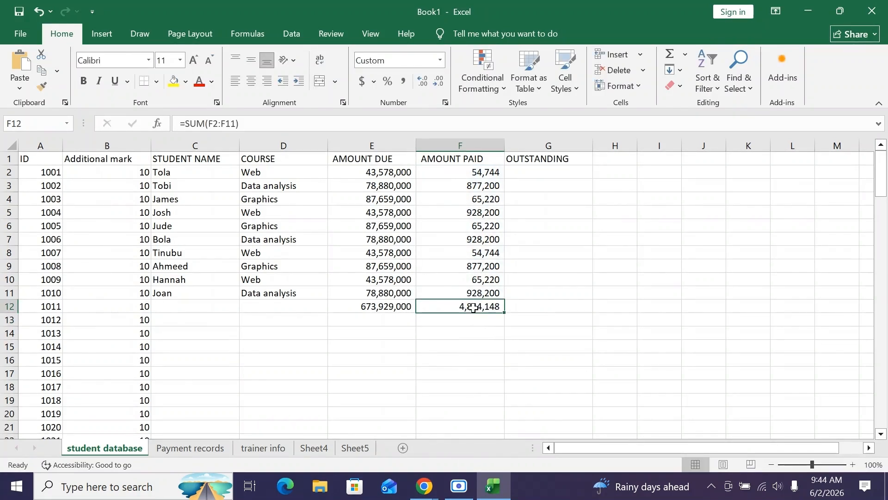
key(Delete)
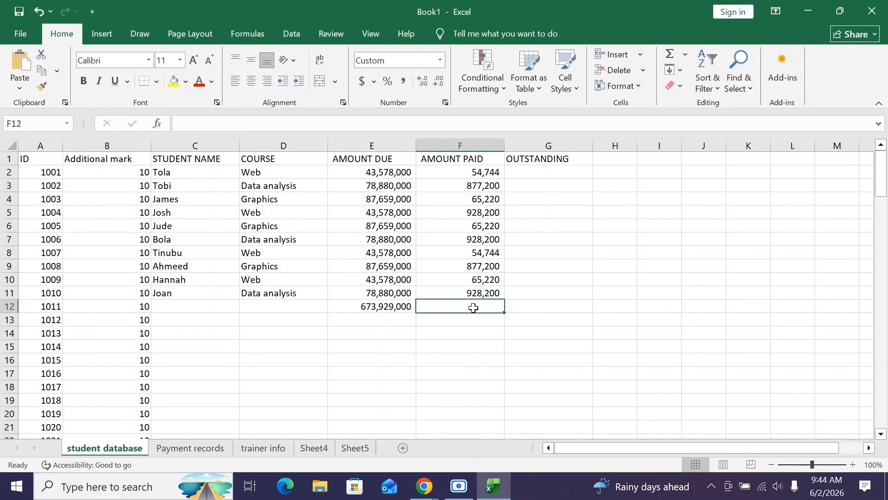
Fill E12's SUM formula right into F12, totalling AMOUNT PAID at 4,844,148
click(396, 306)
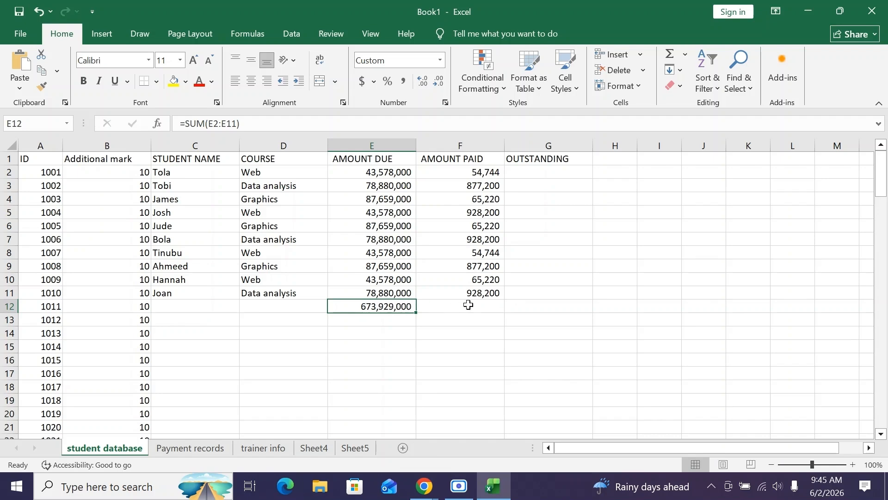
click(420, 310)
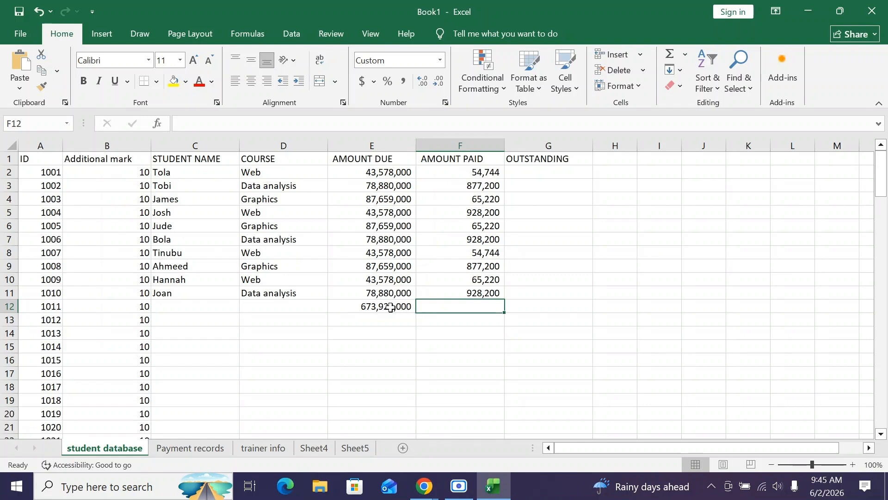
click(399, 306)
drag(417, 313, 490, 314)
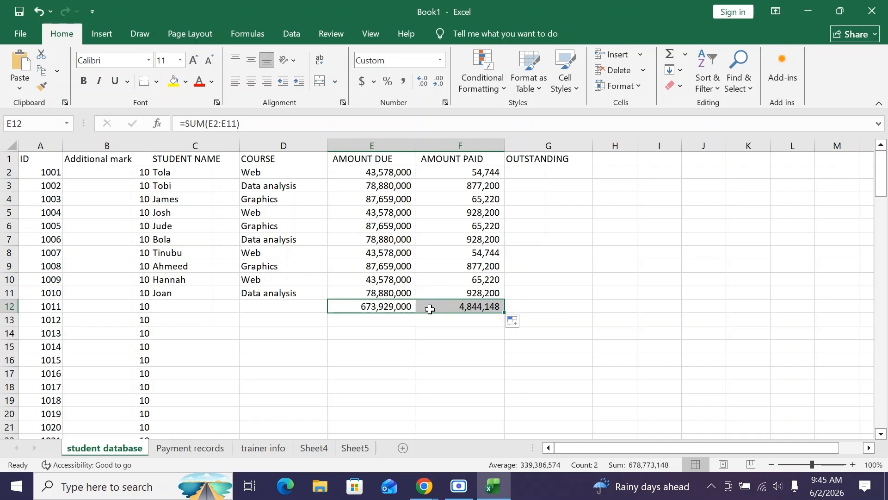
click(469, 310)
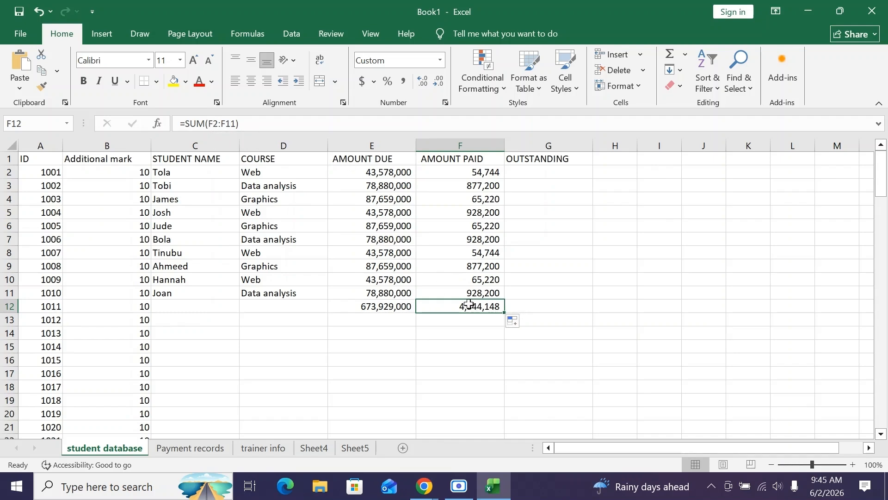
click(560, 170)
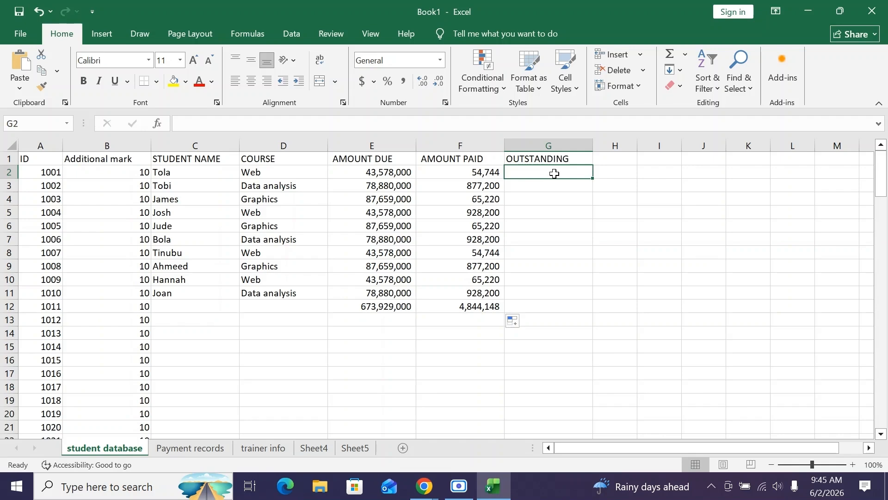
Enter =E2-F2 in G2, giving an outstanding balance of 43,523,256
text(=)
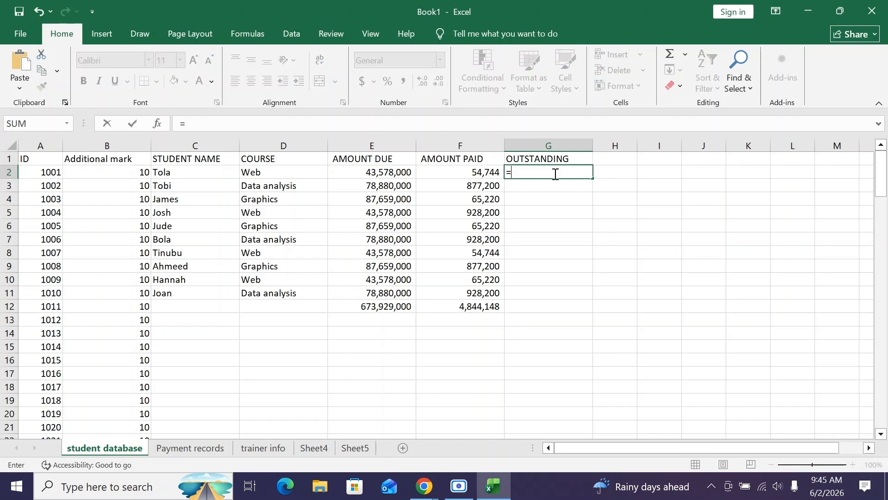
click(383, 174)
text(-)
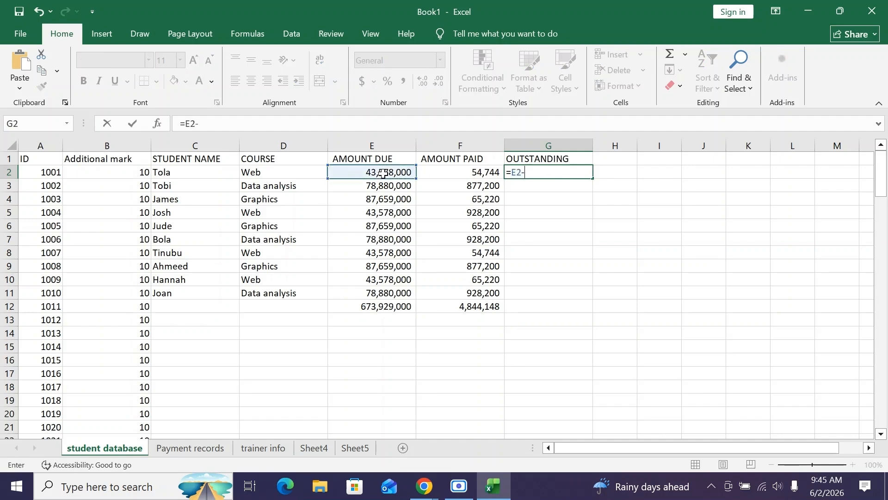
click(463, 175)
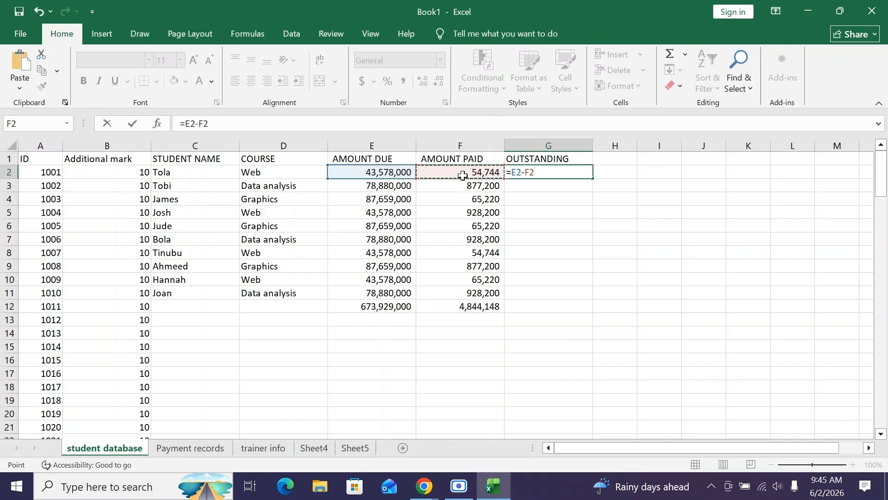
key(Return)
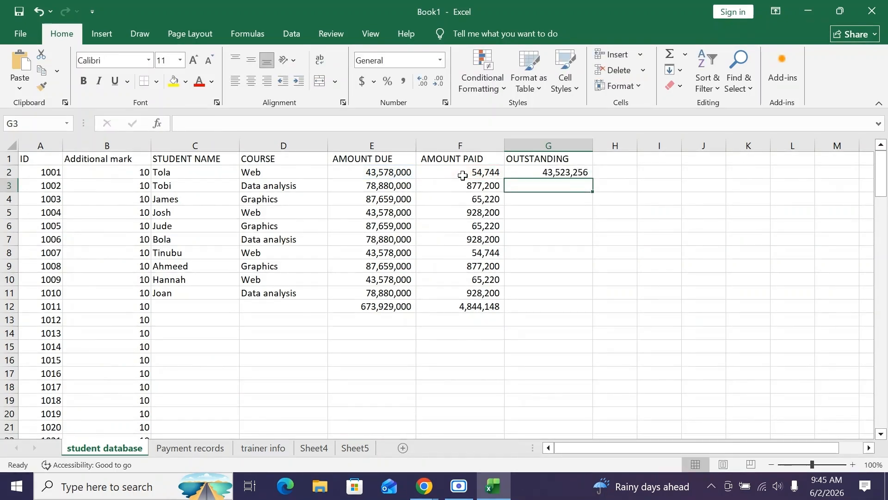